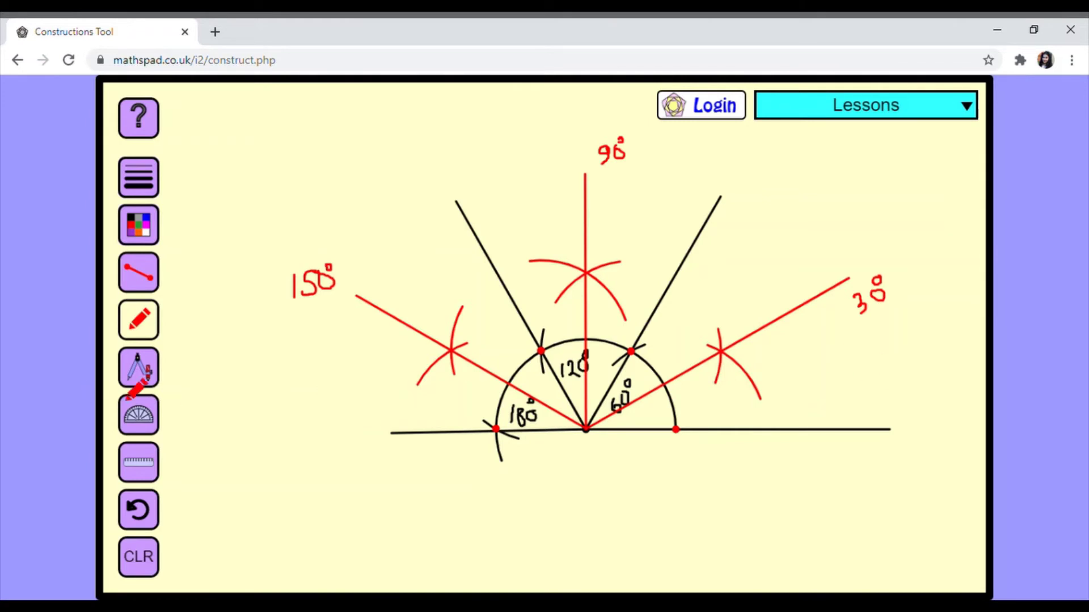
# Bring out the compass, move it clear of the labels, and set the drawing colour to blue.
pyautogui.click(146, 367)
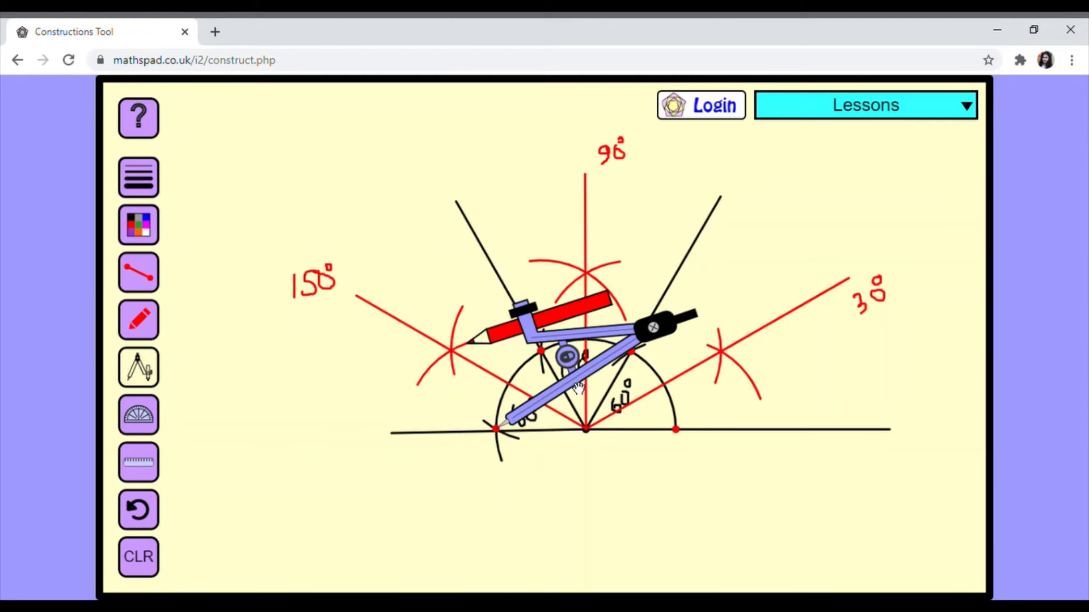
pyautogui.moveTo(578, 387)
pyautogui.mouseDown()
pyautogui.moveTo(760, 386)
pyautogui.moveTo(702, 296)
pyautogui.moveTo(625, 296)
pyautogui.moveTo(567, 331)
pyautogui.moveTo(586, 252)
pyautogui.moveTo(658, 256)
pyautogui.mouseUp()
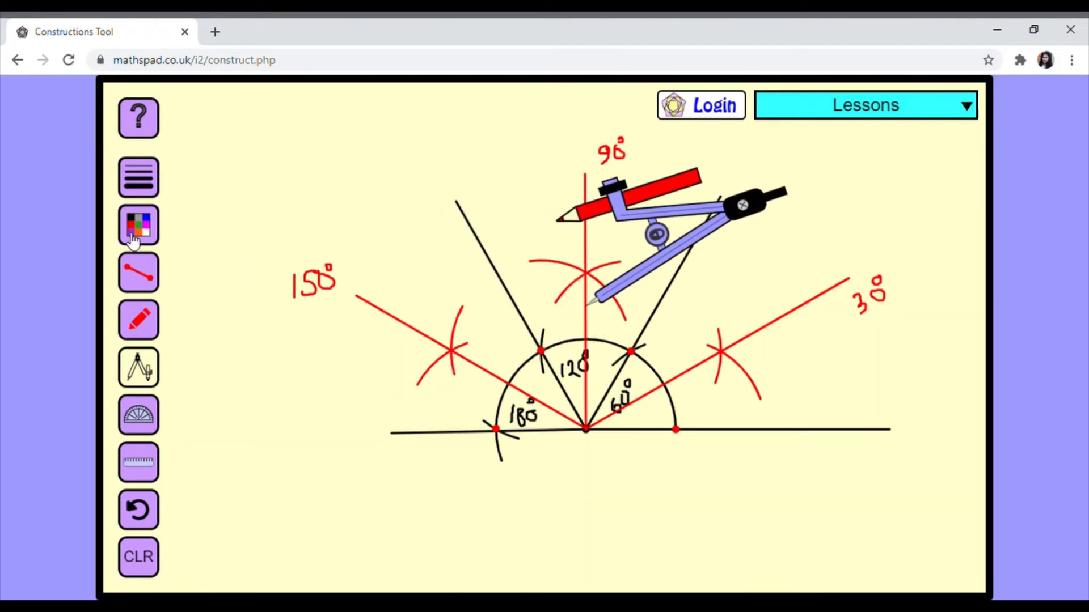
pyautogui.click(134, 242)
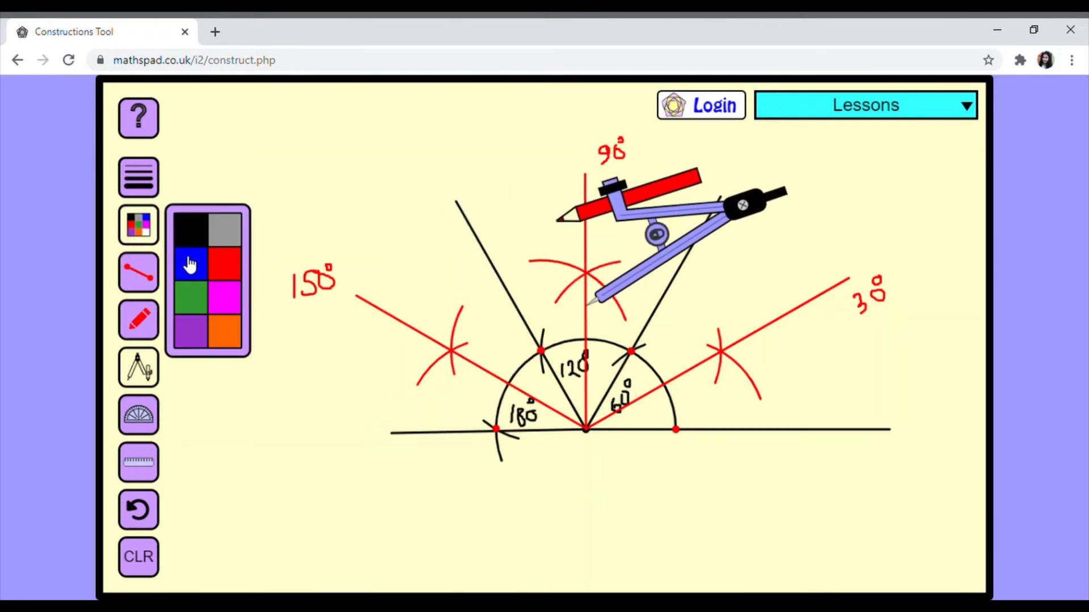
pyautogui.click(190, 265)
pyautogui.click(144, 234)
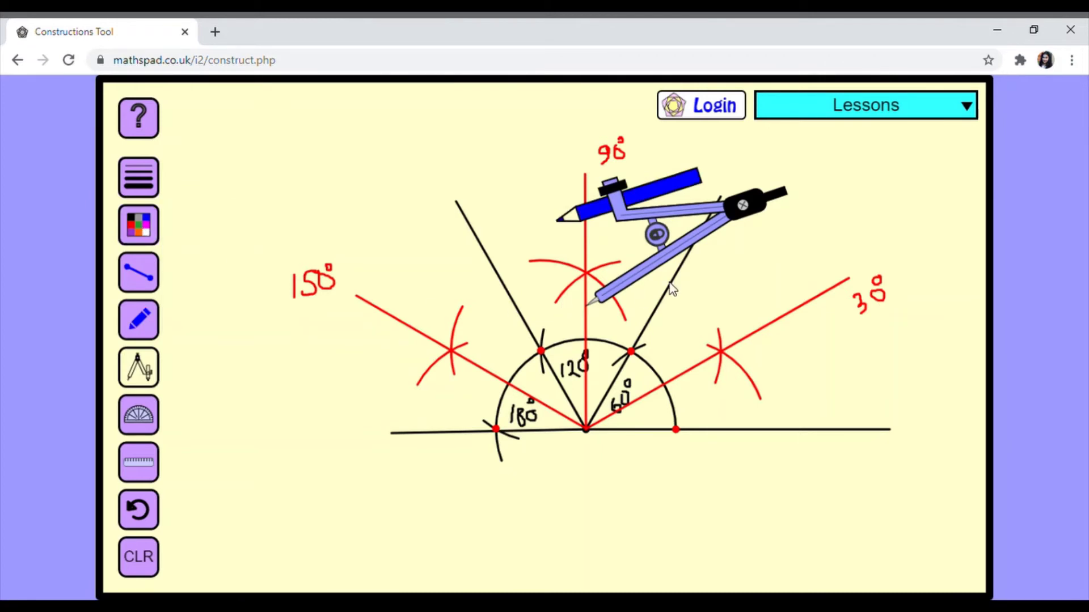
# Swing blue arcs from the 60° and 90° points so they cross between those lines.
pyautogui.moveTo(655, 286); pyautogui.dragTo(697, 331)
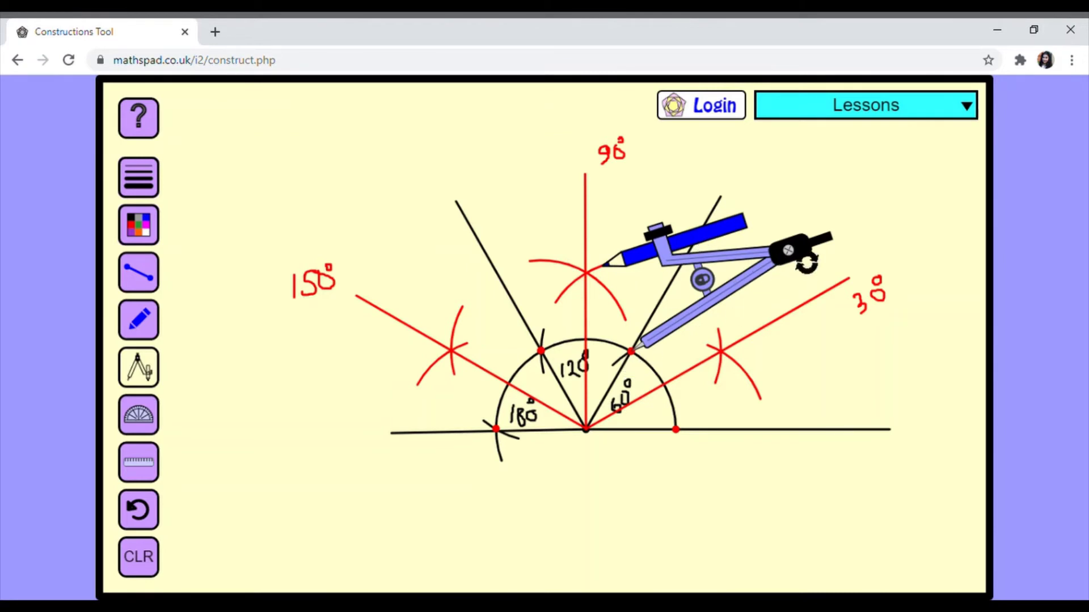
pyautogui.moveTo(808, 262)
pyautogui.mouseDown()
pyautogui.moveTo(846, 328)
pyautogui.moveTo(931, 372)
pyautogui.moveTo(951, 395)
pyautogui.moveTo(944, 388)
pyautogui.mouseUp()
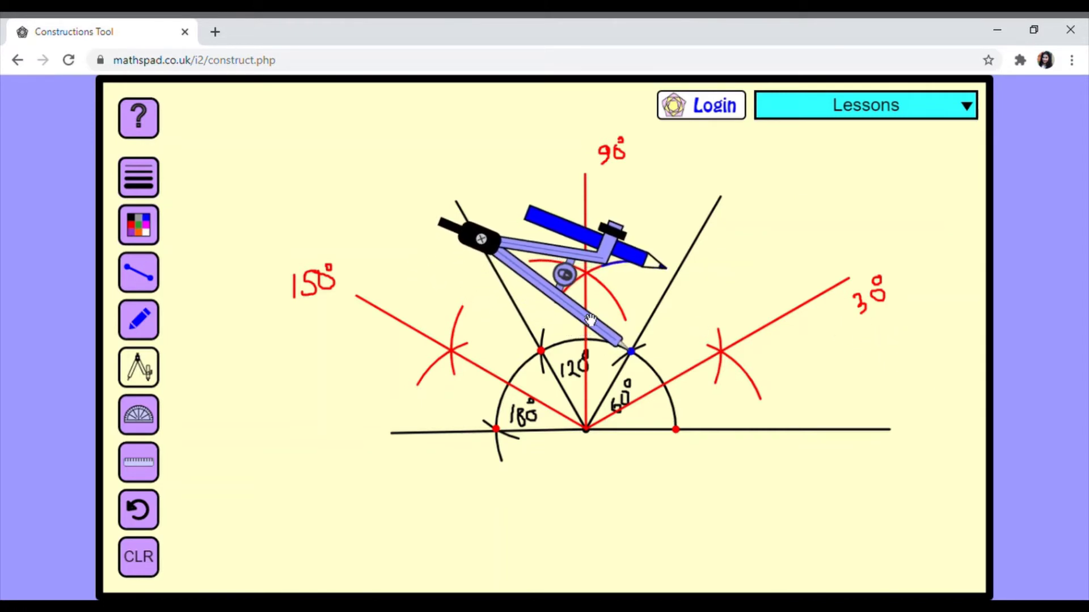
pyautogui.moveTo(586, 318); pyautogui.dragTo(557, 303)
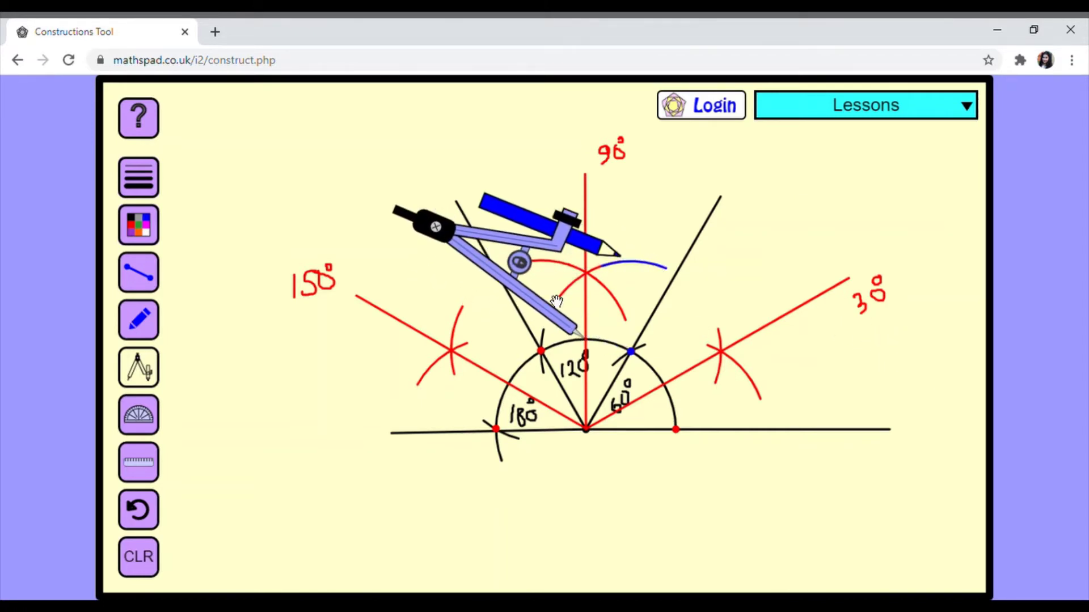
pyautogui.moveTo(461, 250)
pyautogui.mouseDown()
pyautogui.moveTo(514, 199)
pyautogui.moveTo(527, 205)
pyautogui.mouseUp()
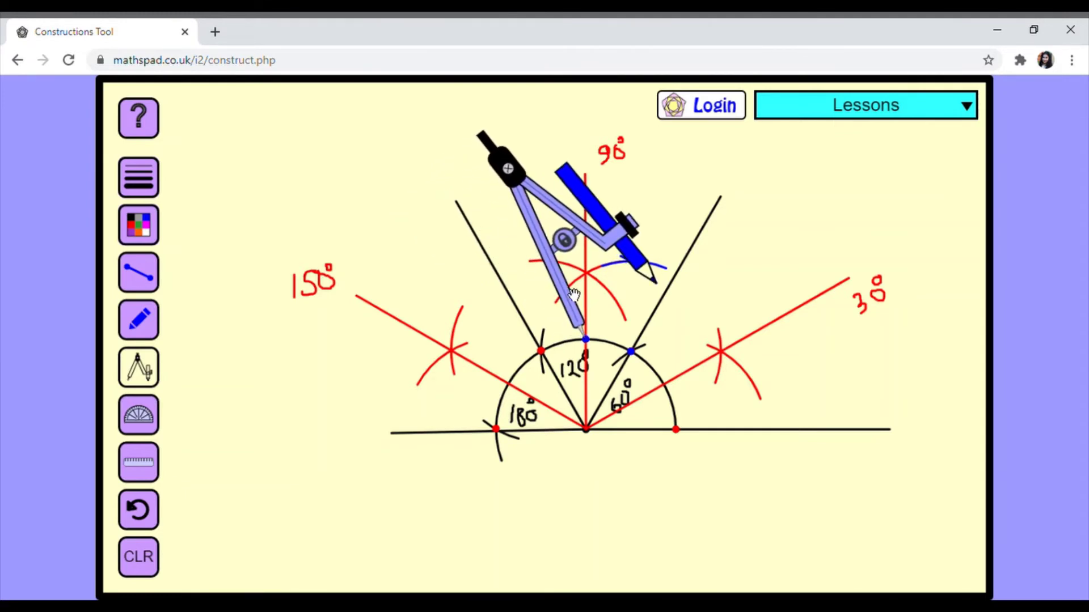
pyautogui.click(138, 369)
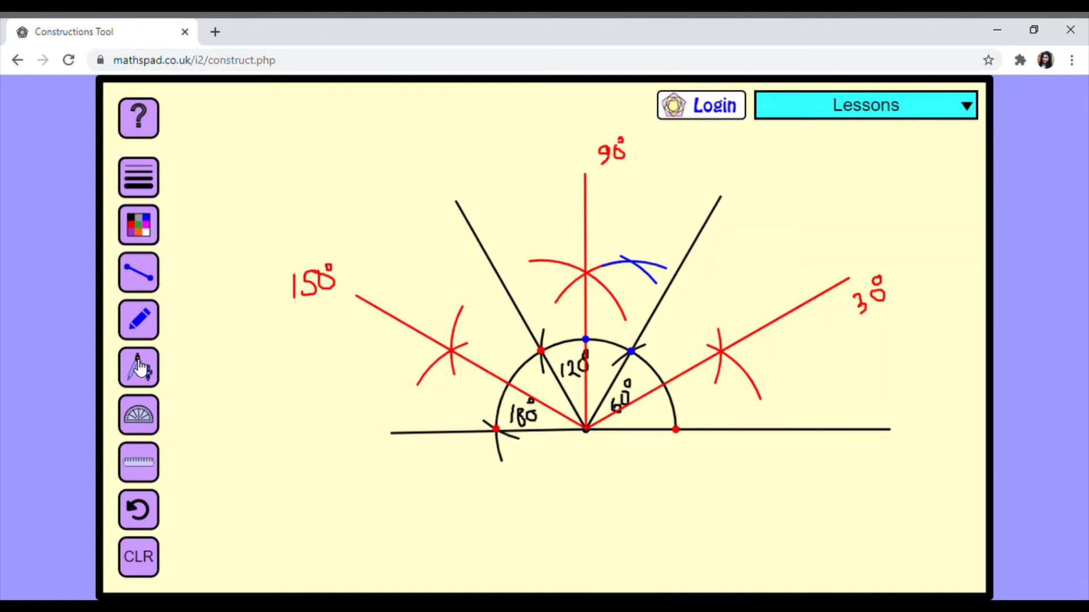
# Draw a blue ray from the vertex through the blue arc crossing and handwrite 75° at its end.
pyautogui.click(138, 272)
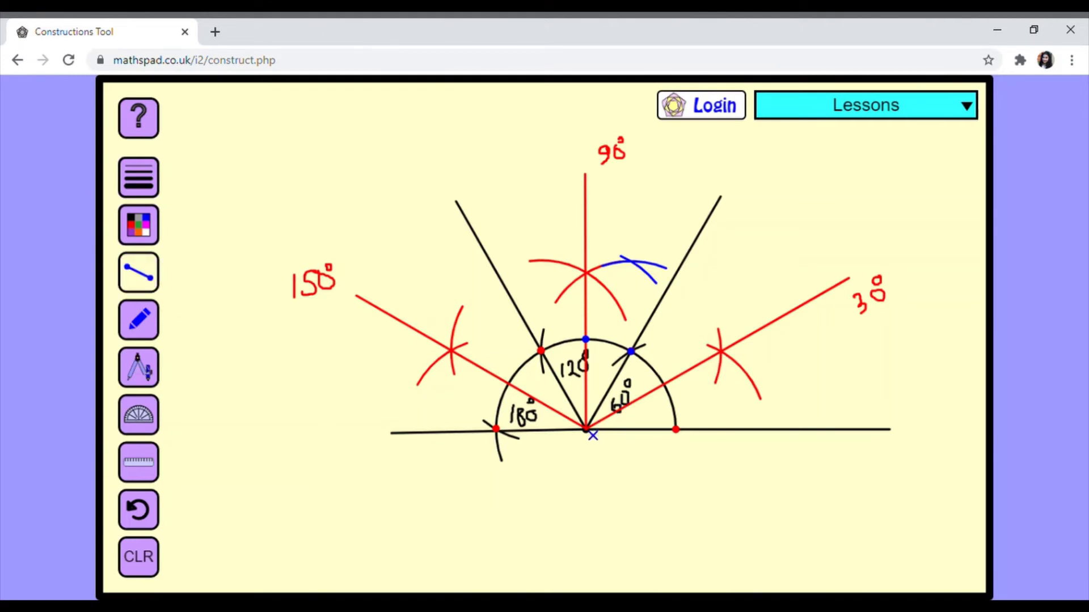
pyautogui.moveTo(590, 434); pyautogui.dragTo(661, 180)
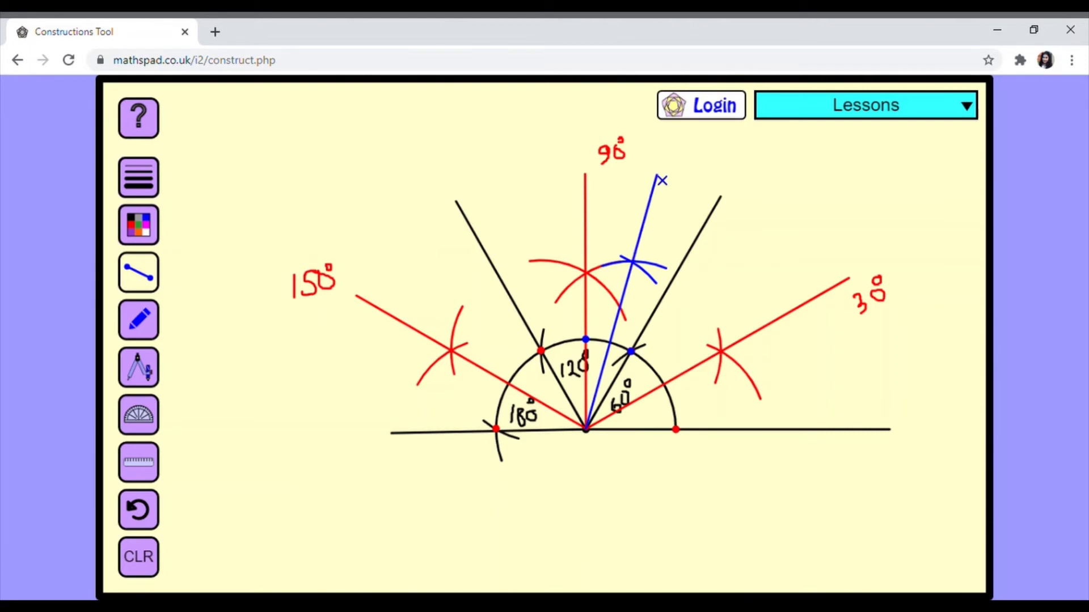
pyautogui.click(140, 321)
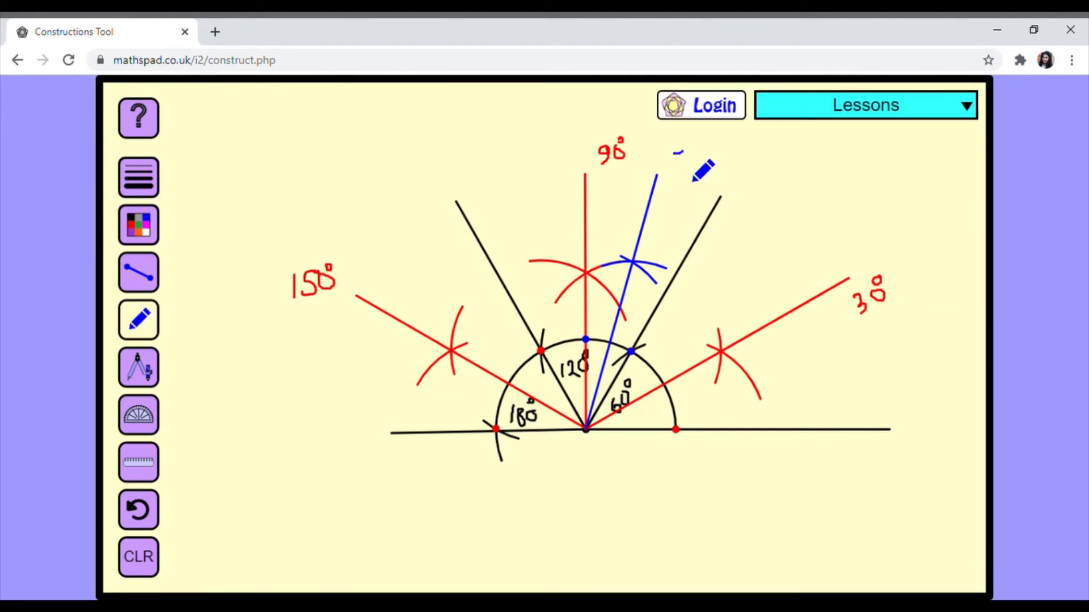
pyautogui.moveTo(682, 151)
pyautogui.mouseDown()
pyautogui.moveTo(677, 174)
pyautogui.moveTo(703, 145)
pyautogui.mouseUp()
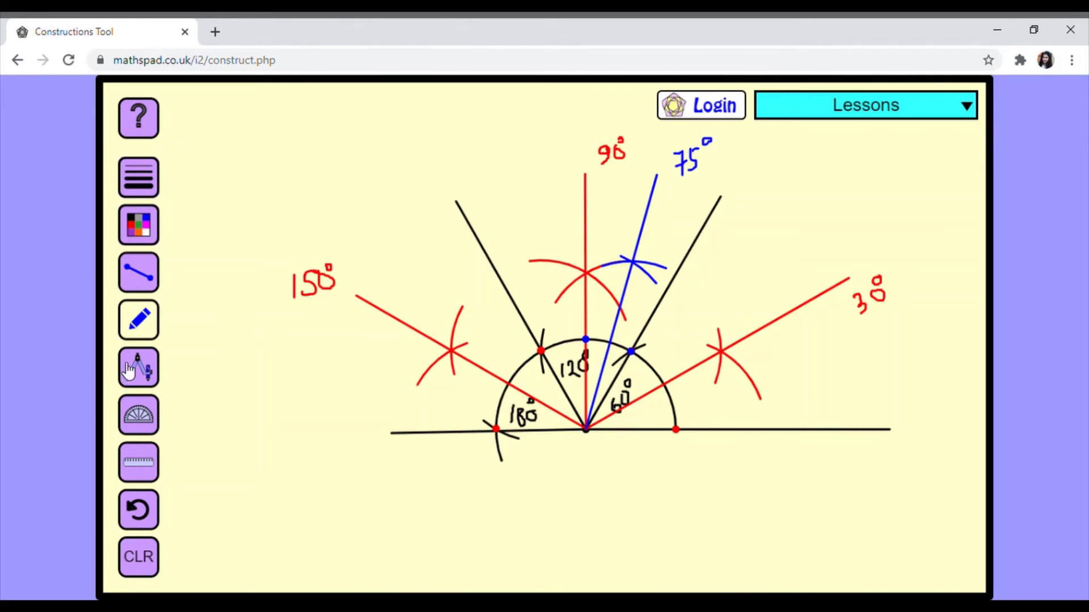
# Swing blue compass arcs from the 90° and 120° points so they cross.
pyautogui.click(135, 379)
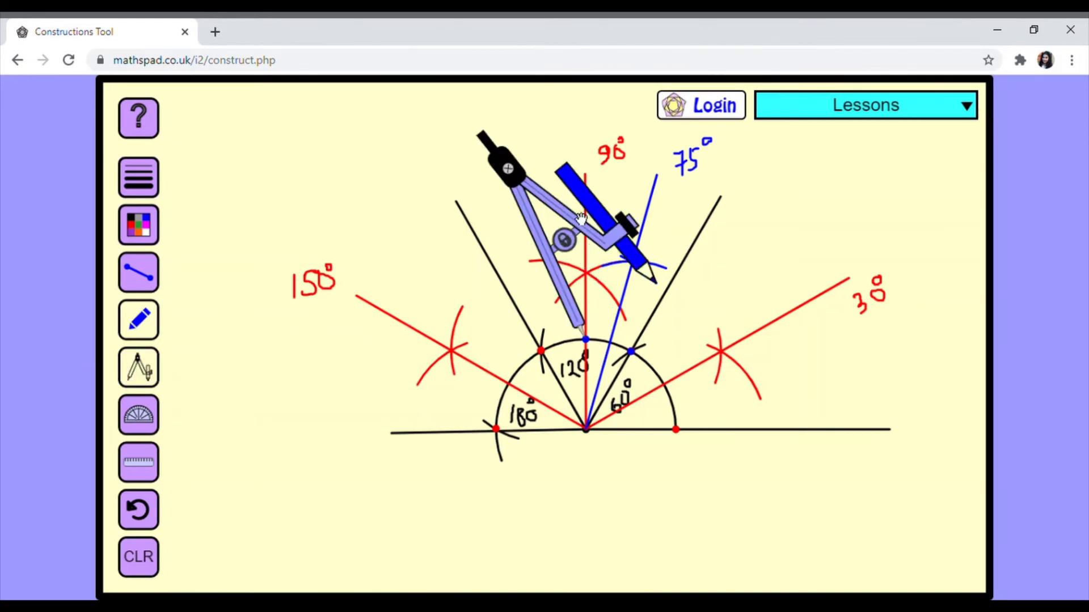
pyautogui.moveTo(540, 193)
pyautogui.mouseDown()
pyautogui.moveTo(448, 204)
pyautogui.moveTo(465, 220)
pyautogui.moveTo(443, 225)
pyautogui.moveTo(735, 197)
pyautogui.moveTo(767, 253)
pyautogui.mouseUp()
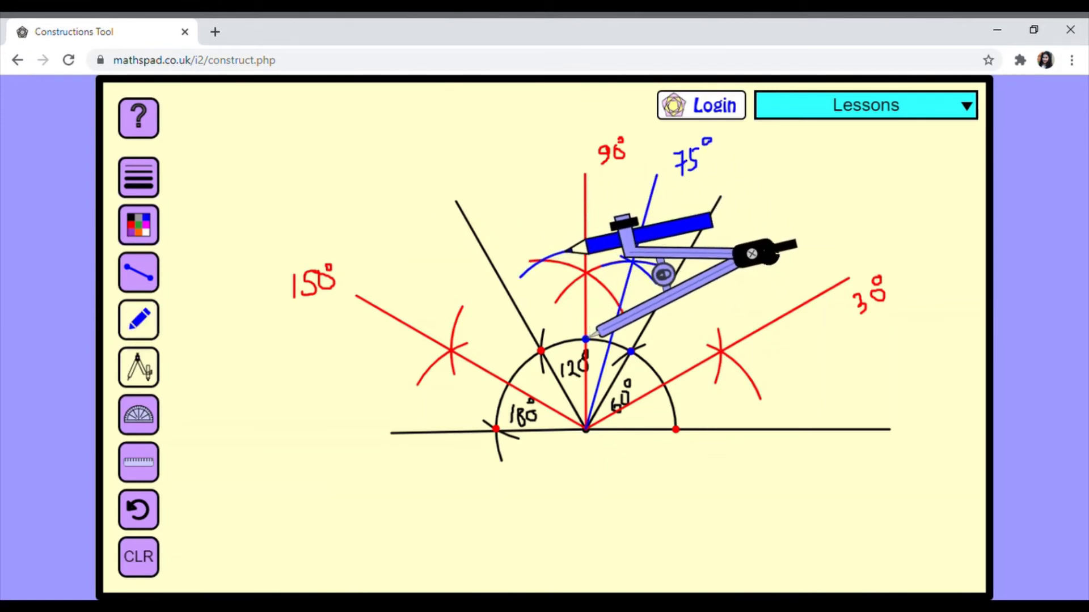
pyautogui.moveTo(629, 321); pyautogui.dragTo(584, 332)
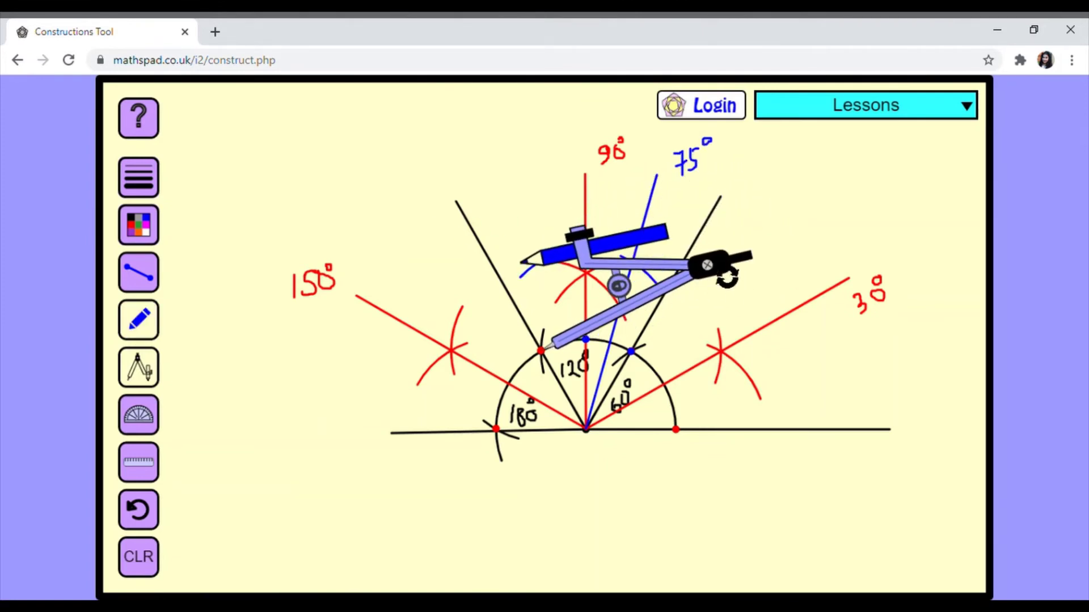
pyautogui.moveTo(707, 265)
pyautogui.mouseDown()
pyautogui.moveTo(768, 316)
pyautogui.moveTo(778, 345)
pyautogui.moveTo(816, 366)
pyautogui.mouseUp()
pyautogui.click(139, 366)
# Draw a blue ray from the vertex through the new crossing and label it 105°.
pyautogui.click(145, 278)
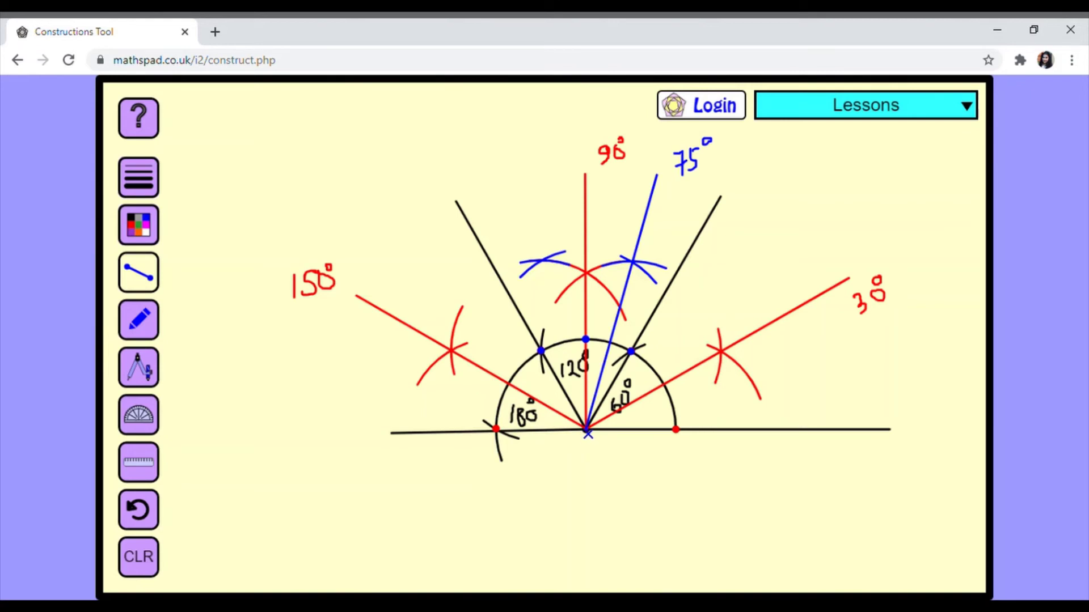
pyautogui.moveTo(587, 431); pyautogui.dragTo(528, 197)
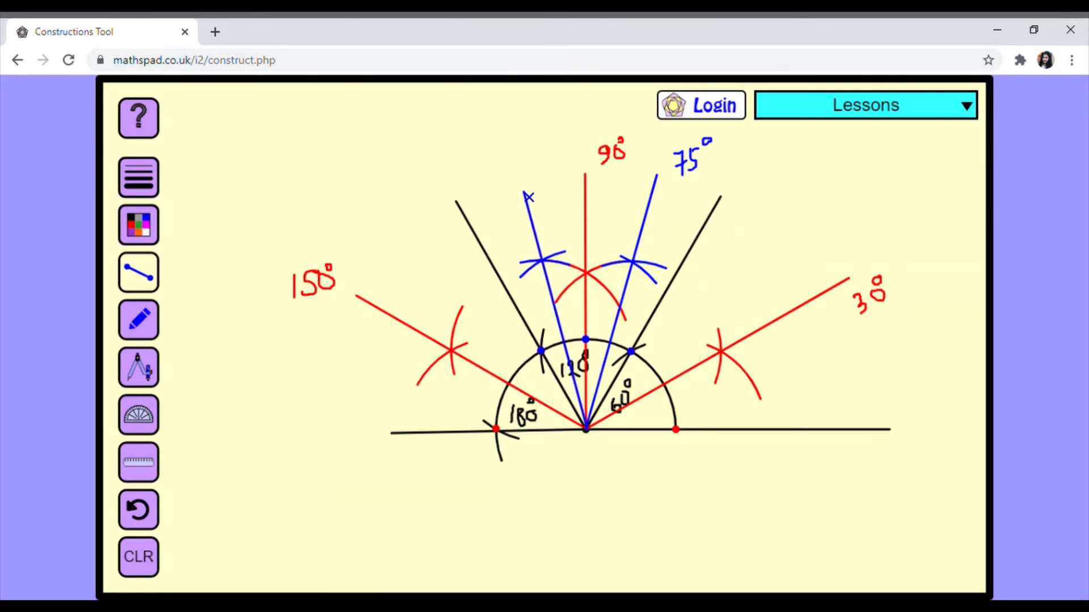
pyautogui.click(130, 321)
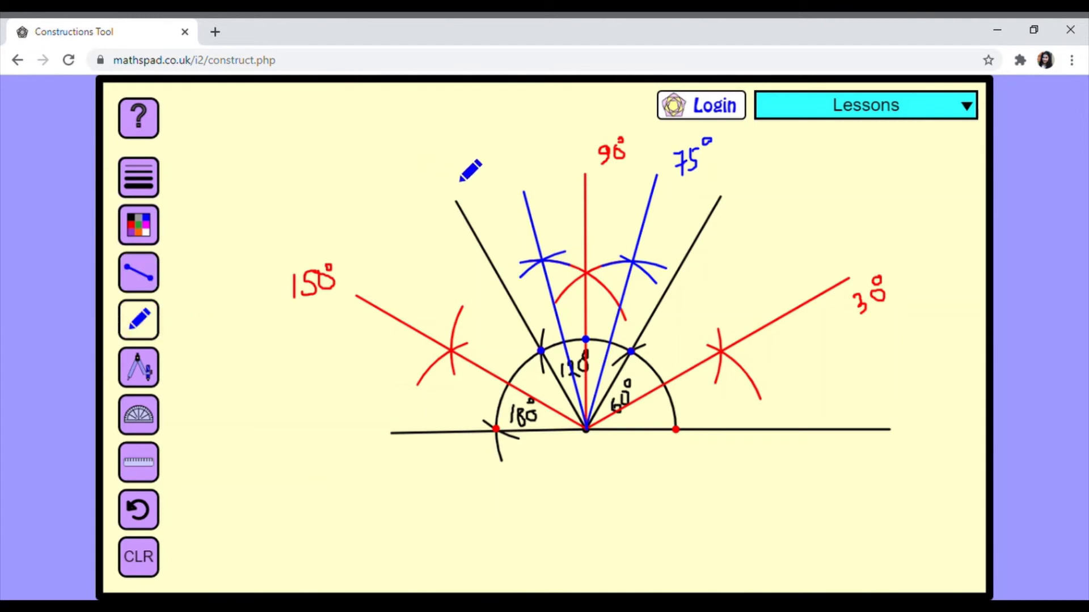
pyautogui.moveTo(480, 150)
pyautogui.mouseDown()
pyautogui.moveTo(483, 167)
pyautogui.moveTo(504, 164)
pyautogui.moveTo(493, 150)
pyautogui.moveTo(510, 150)
pyautogui.moveTo(505, 157)
pyautogui.moveTo(517, 139)
pyautogui.mouseUp()
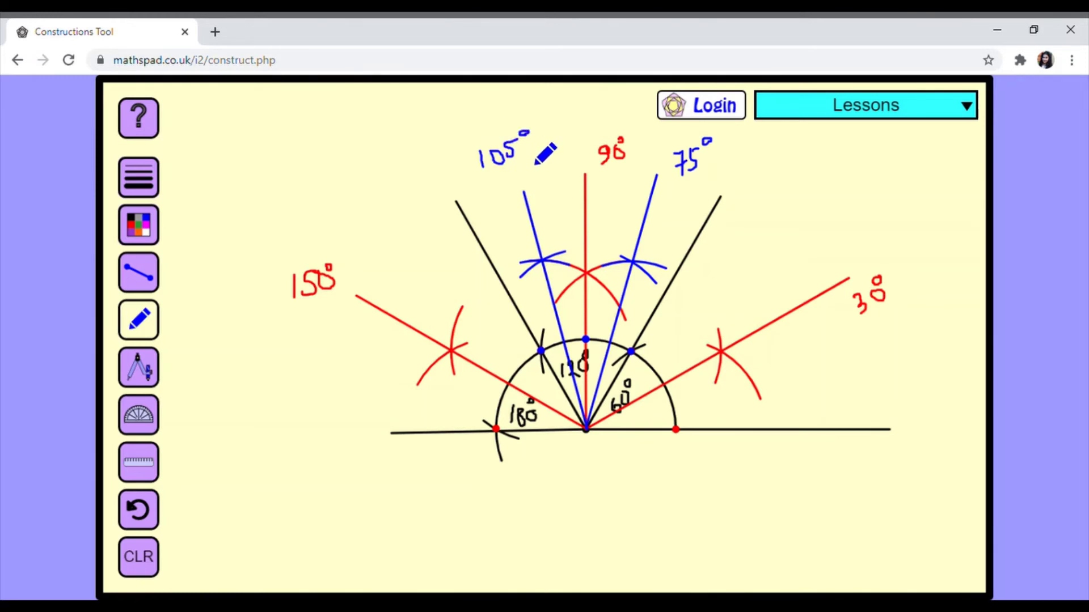
# Bring out the compass and switch the drawing colour to purple.
pyautogui.click(149, 368)
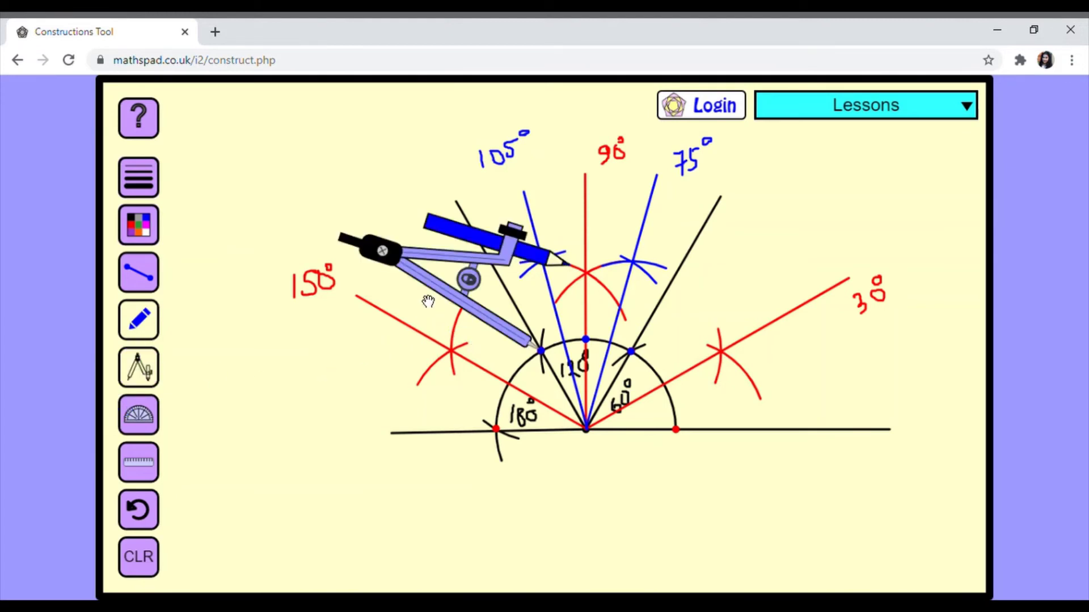
pyautogui.click(127, 232)
pyautogui.click(205, 332)
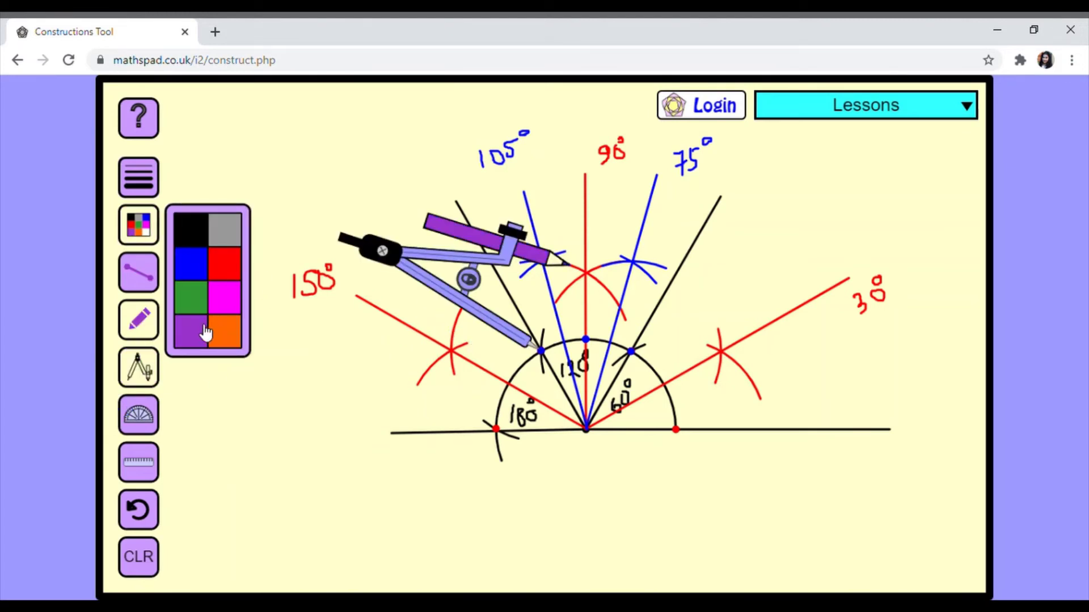
pyautogui.click(145, 226)
# Swing purple arcs from the baseline's red point and the 30° line's point so they cross.
pyautogui.moveTo(486, 309); pyautogui.dragTo(633, 390)
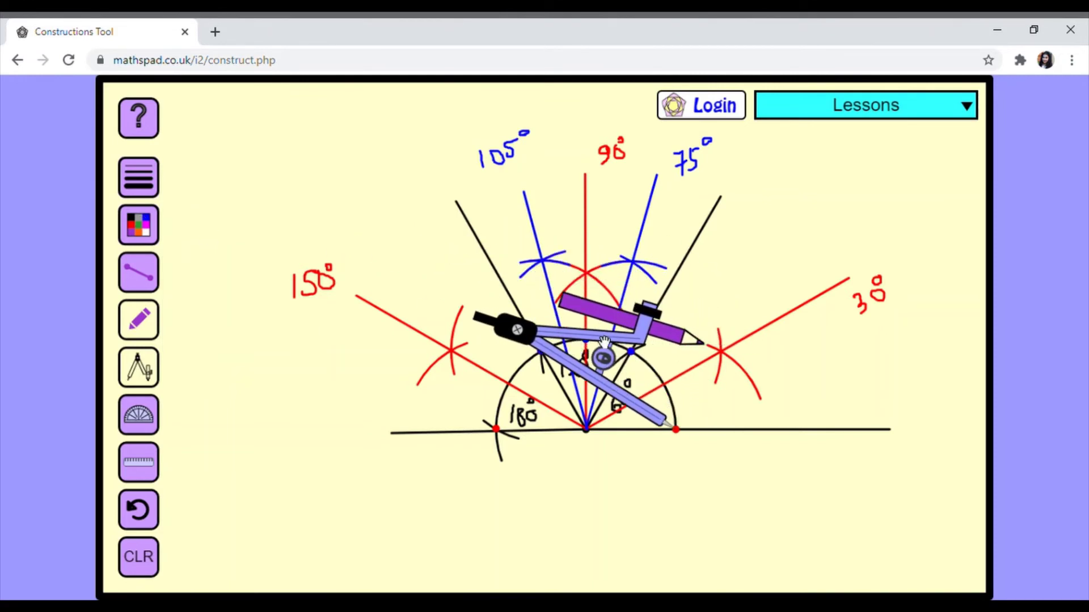
pyautogui.moveTo(606, 341)
pyautogui.mouseDown()
pyautogui.moveTo(715, 366)
pyautogui.moveTo(703, 340)
pyautogui.mouseUp()
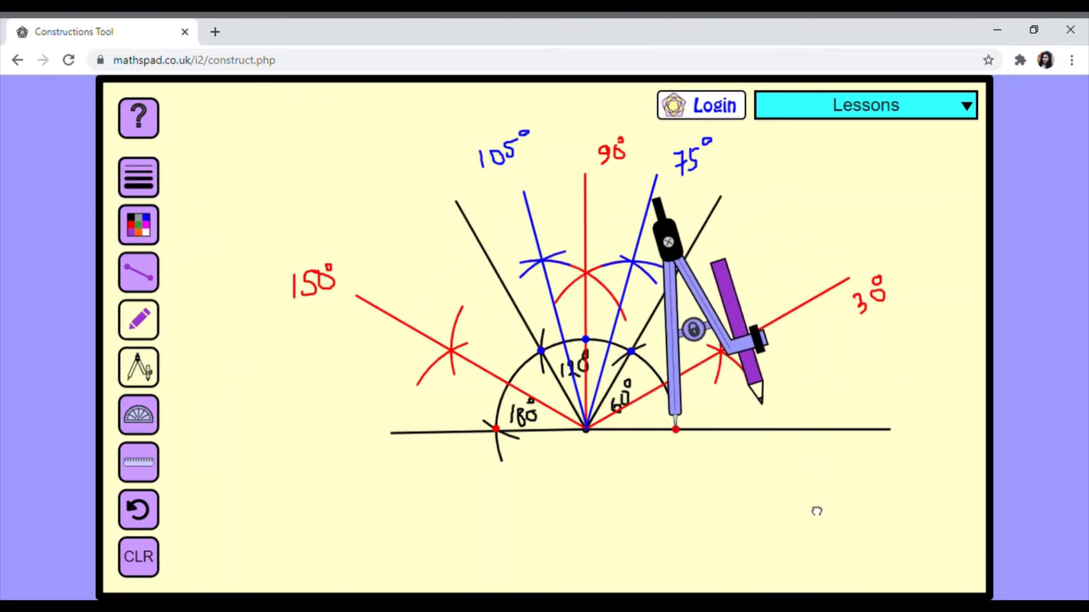
pyautogui.moveTo(671, 203); pyautogui.dragTo(556, 236)
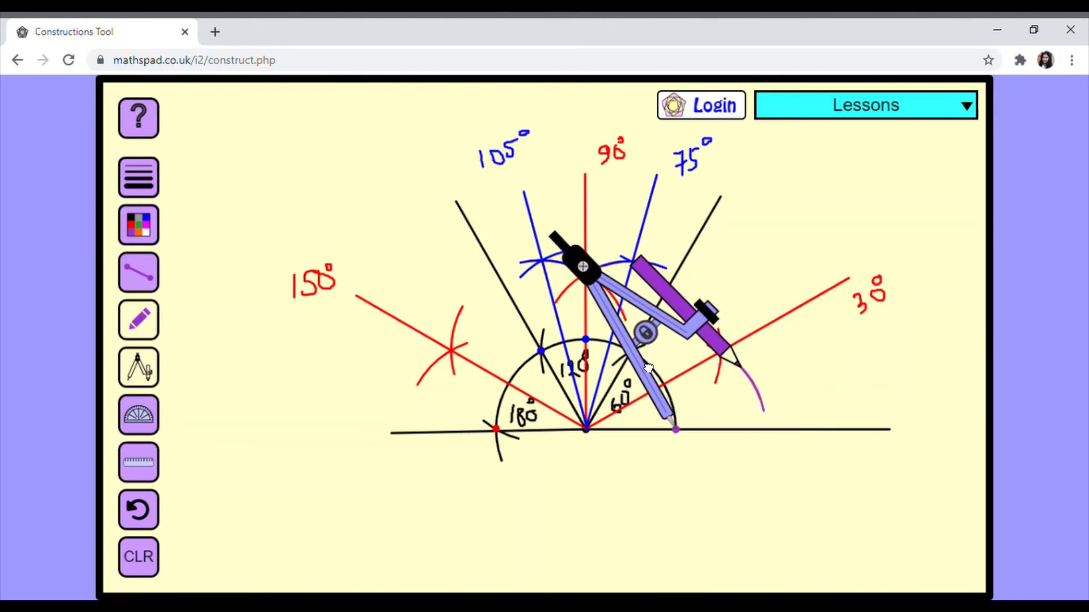
pyautogui.moveTo(648, 369); pyautogui.dragTo(644, 347)
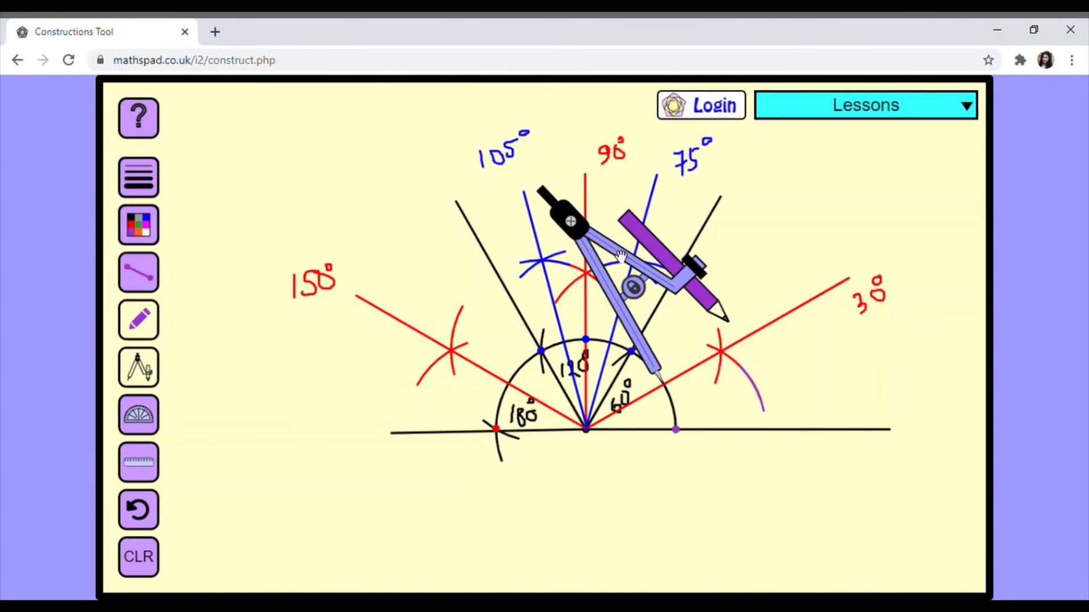
pyautogui.moveTo(624, 257); pyautogui.dragTo(732, 276)
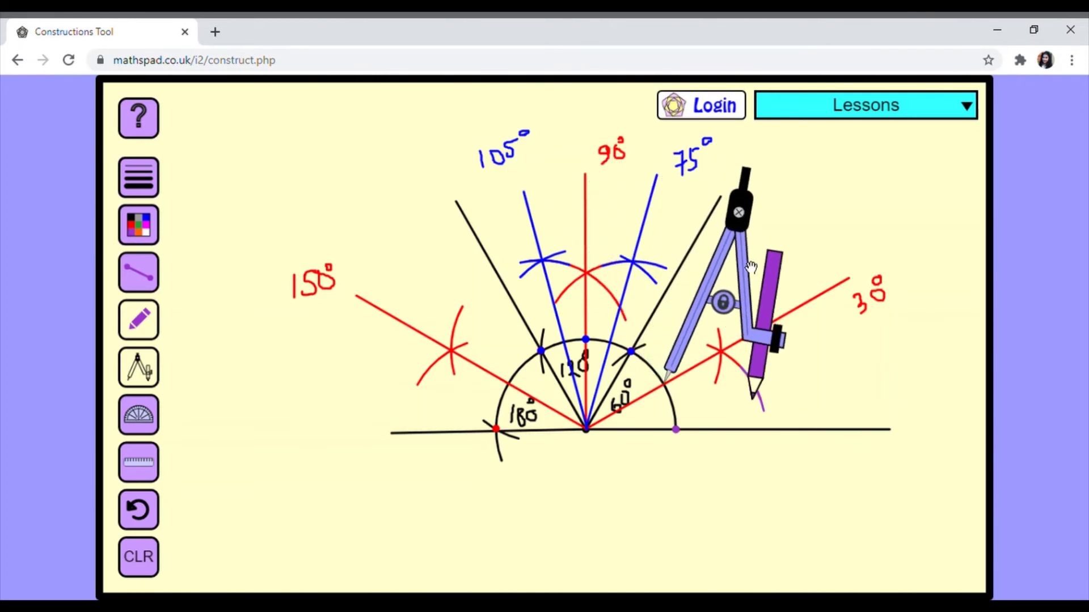
pyautogui.moveTo(755, 218)
pyautogui.mouseDown()
pyautogui.moveTo(763, 230)
pyautogui.moveTo(732, 199)
pyautogui.moveTo(675, 223)
pyautogui.mouseUp()
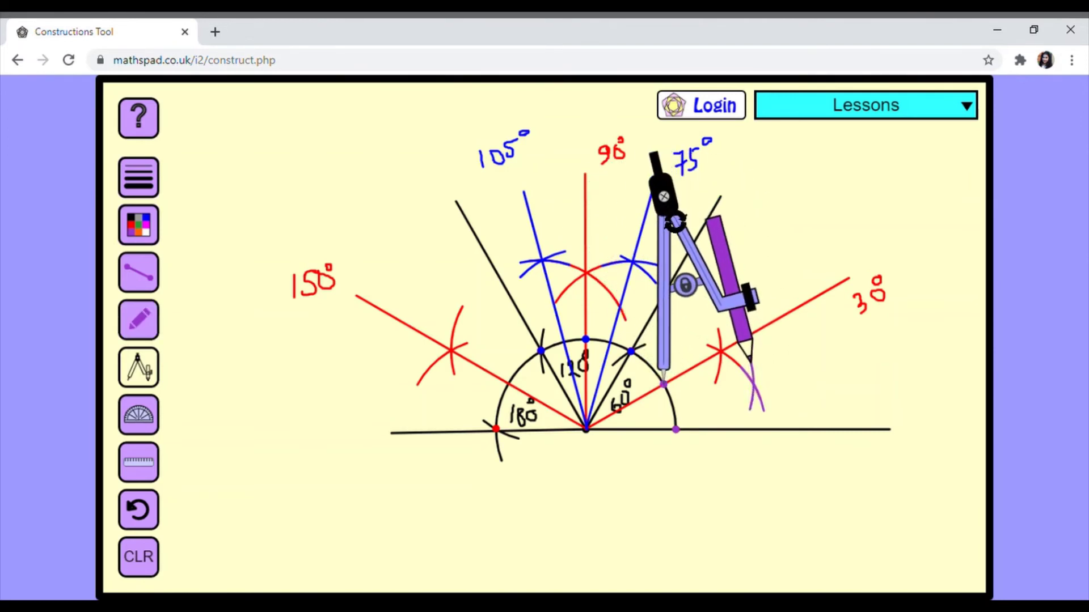
pyautogui.click(134, 370)
# Draw a purple ray from the vertex through the arc crossing and write 15° beside it.
pyautogui.click(142, 271)
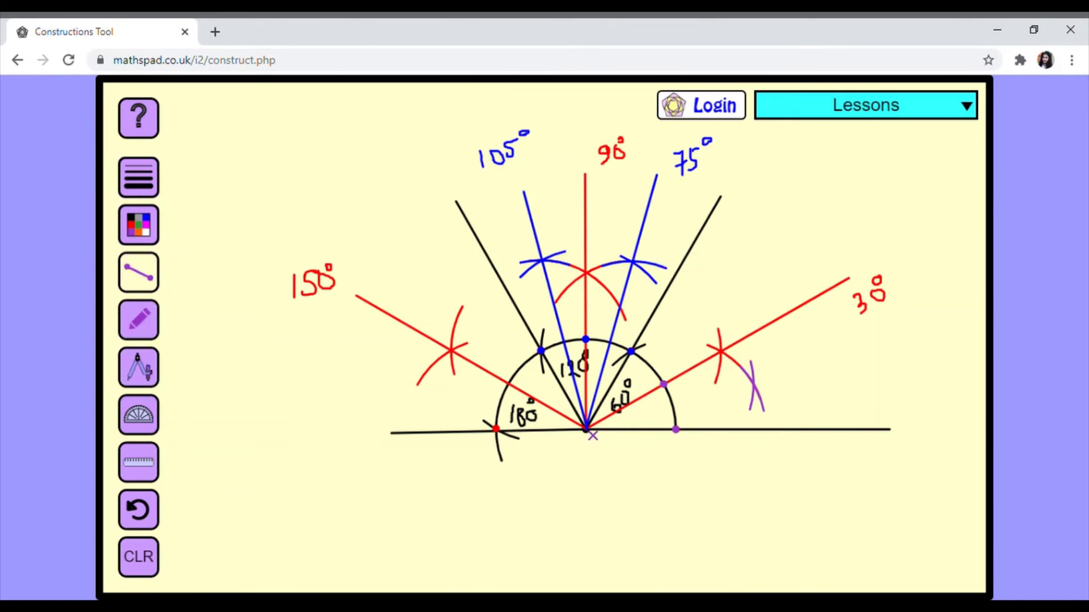
pyautogui.moveTo(593, 435); pyautogui.dragTo(887, 355)
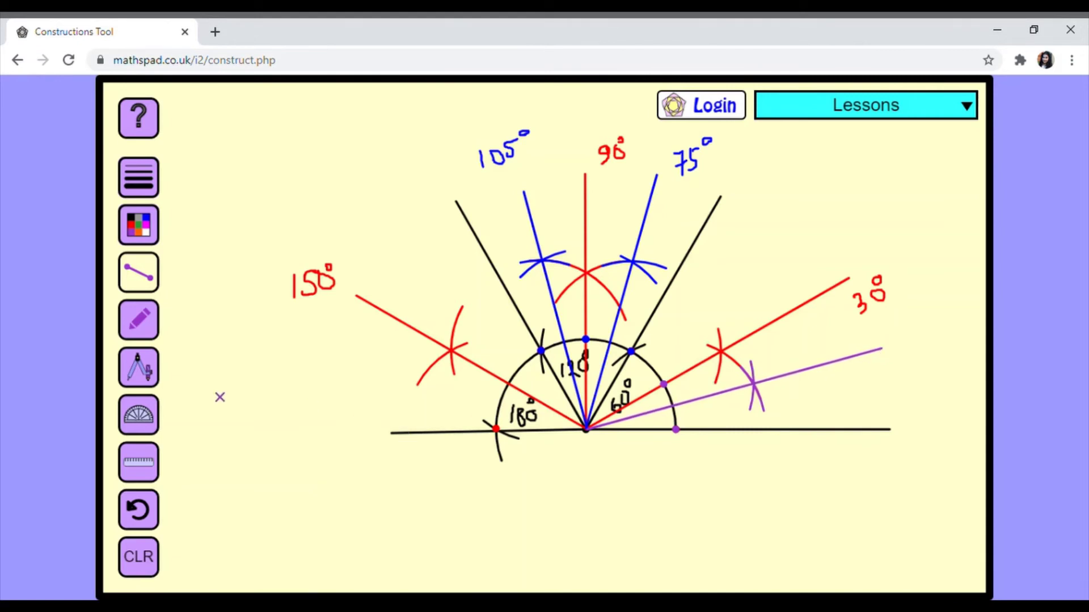
pyautogui.click(159, 336)
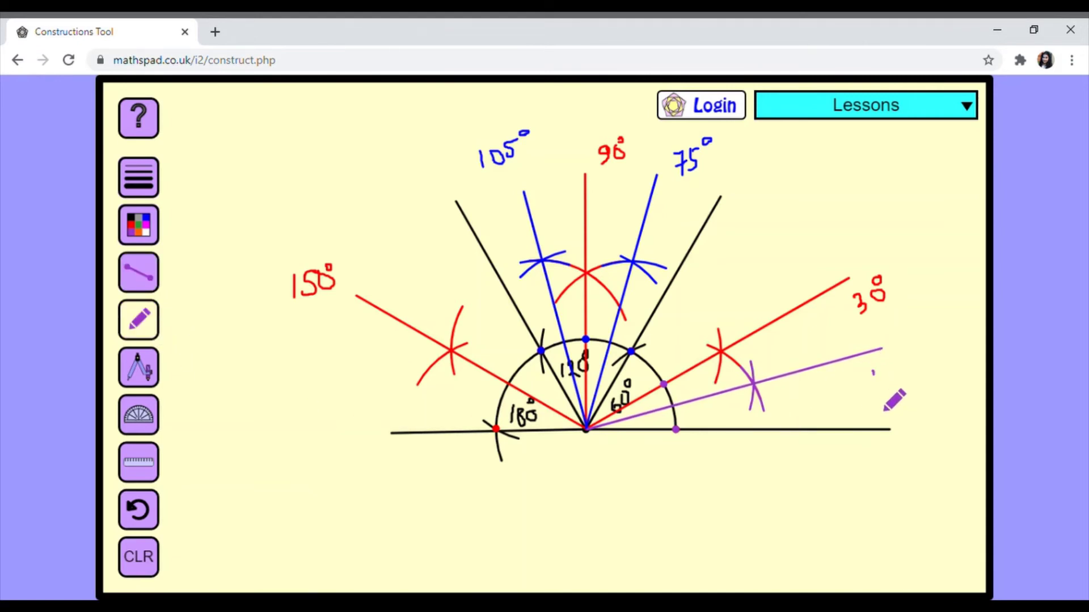
pyautogui.moveTo(874, 372)
pyautogui.mouseDown()
pyautogui.moveTo(874, 390)
pyautogui.moveTo(897, 371)
pyautogui.mouseUp()
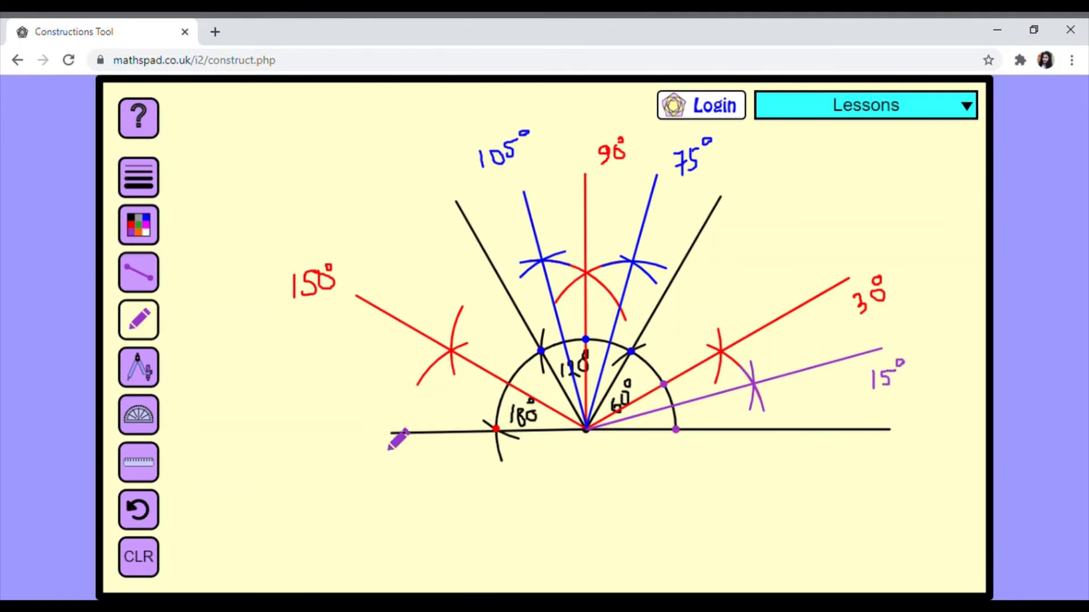
pyautogui.click(135, 356)
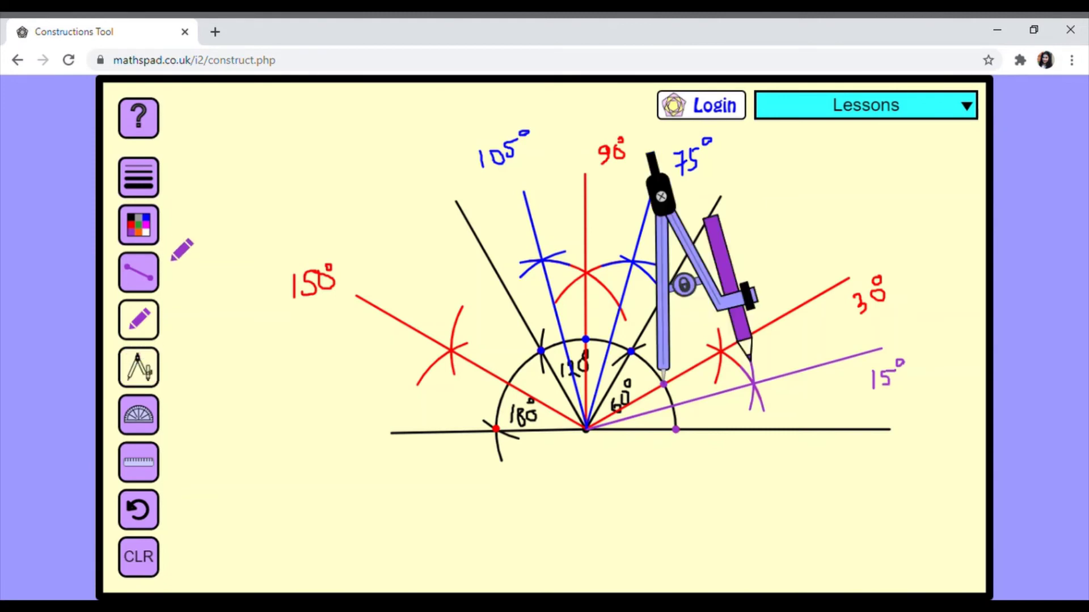
# Switch the colour to green and swing an arc from the baseline point toward the 15° line.
pyautogui.click(146, 227)
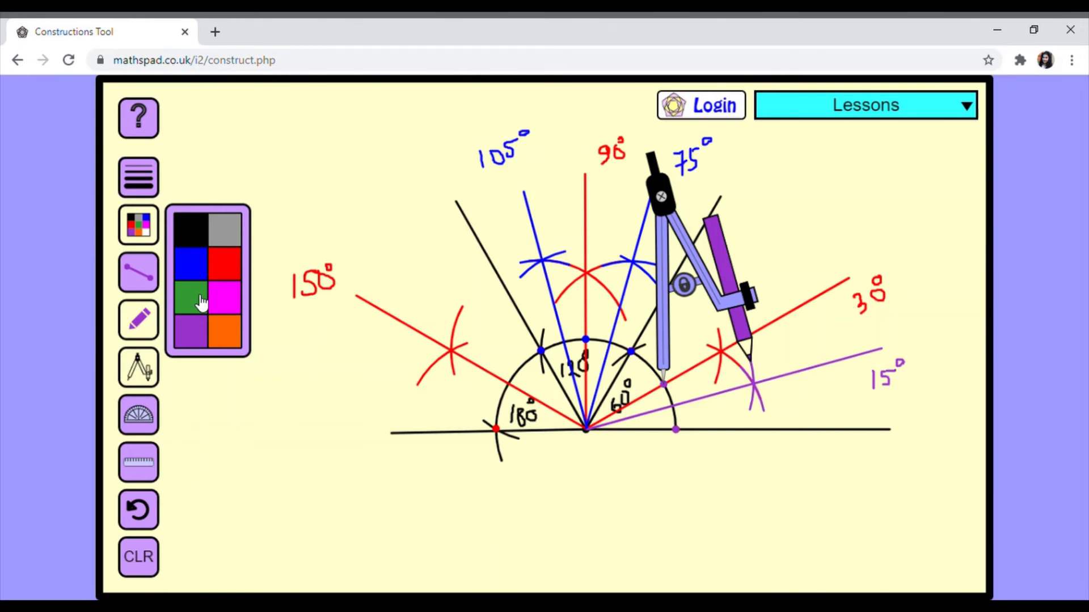
pyautogui.click(202, 304)
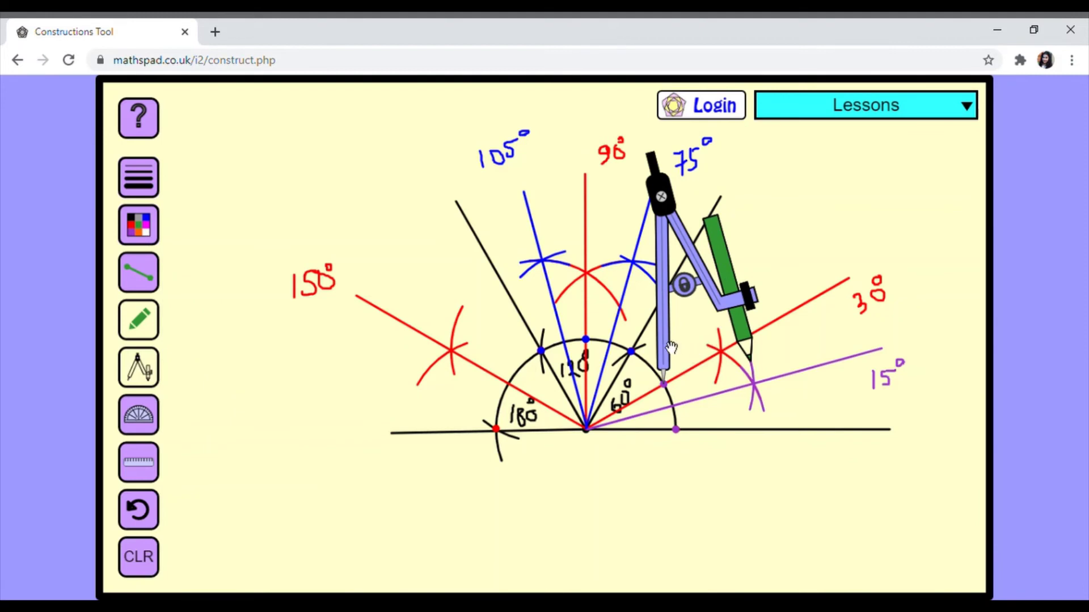
pyautogui.moveTo(671, 348); pyautogui.dragTo(698, 392)
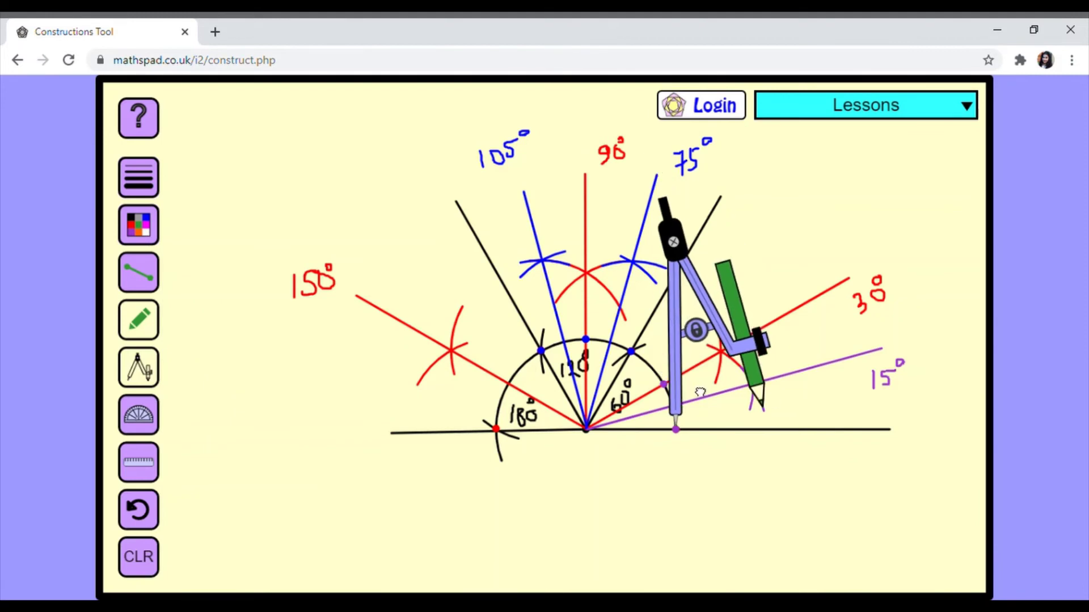
pyautogui.moveTo(763, 344)
pyautogui.mouseDown()
pyautogui.moveTo(778, 362)
pyautogui.moveTo(750, 335)
pyautogui.moveTo(760, 335)
pyautogui.mouseUp()
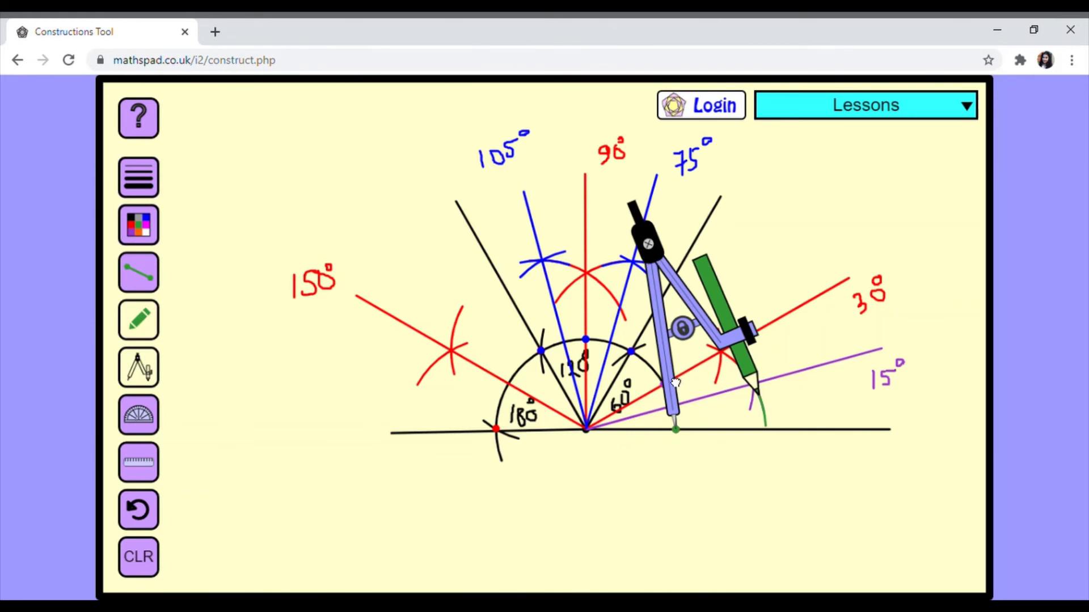
# Swing a second green arc from the 15° line point to cross the first.
pyautogui.moveTo(676, 383); pyautogui.dragTo(674, 370)
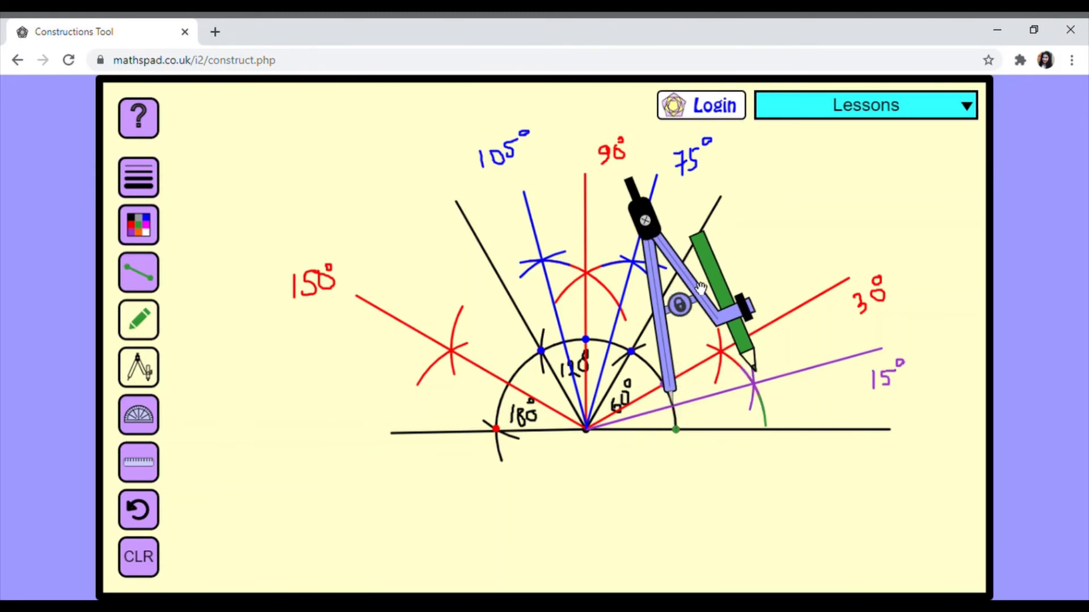
pyautogui.moveTo(733, 312); pyautogui.dragTo(764, 331)
pyautogui.moveTo(758, 259); pyautogui.dragTo(697, 260)
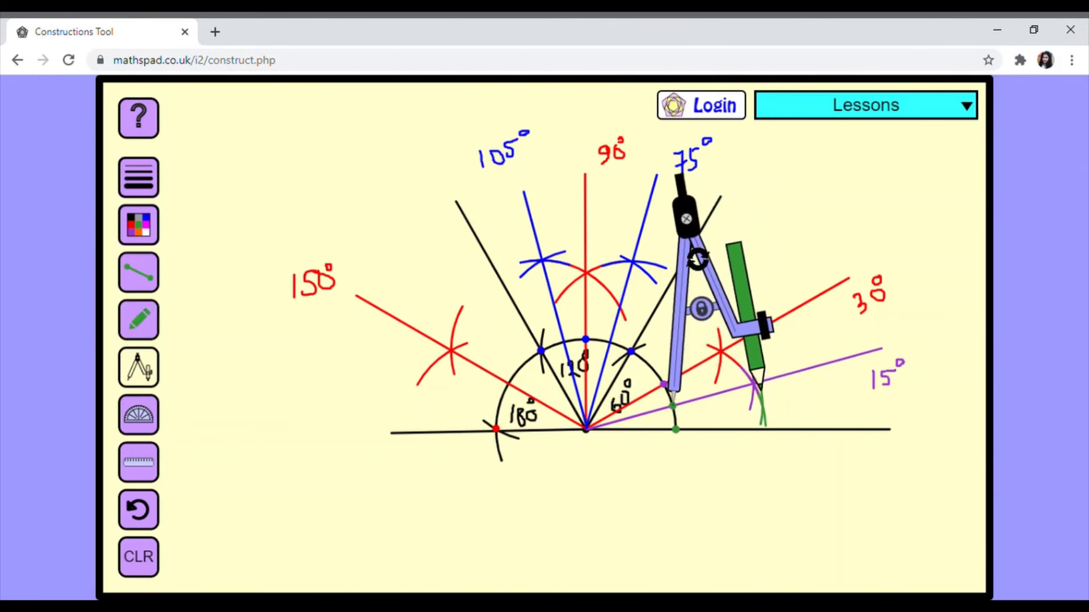
pyautogui.click(145, 292)
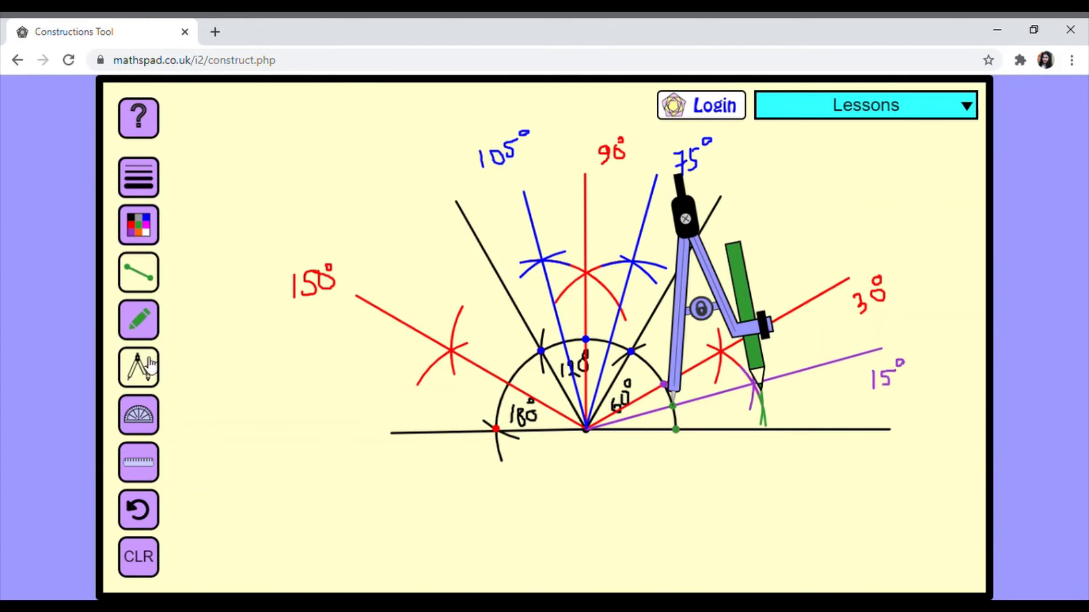
pyautogui.click(150, 385)
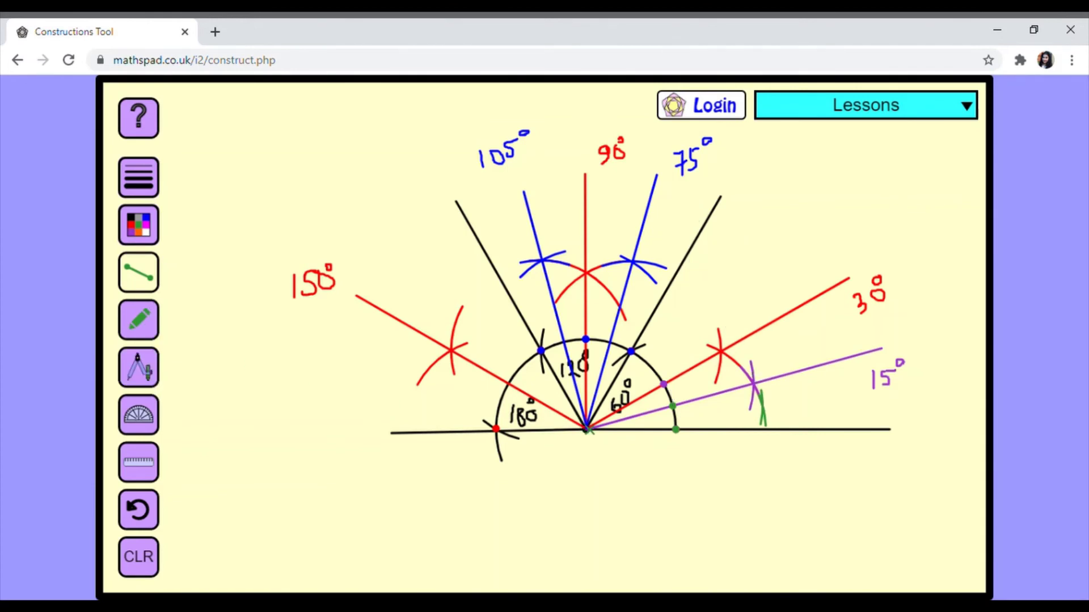
# Draw a green ray from the vertex through the green arc crossing and label it 7.5°.
pyautogui.moveTo(652, 413); pyautogui.dragTo(880, 402)
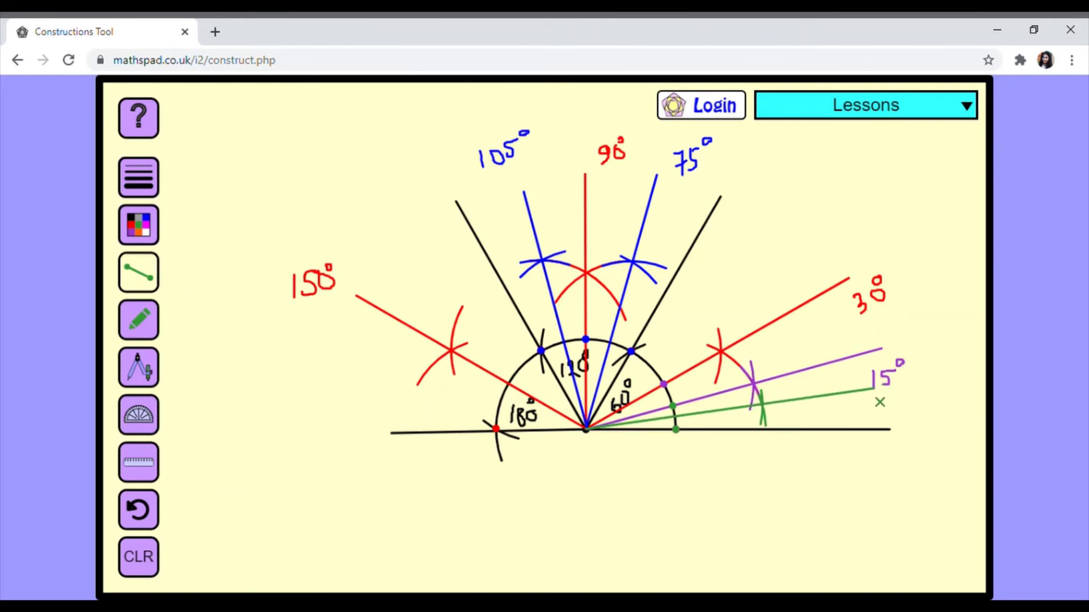
pyautogui.click(138, 320)
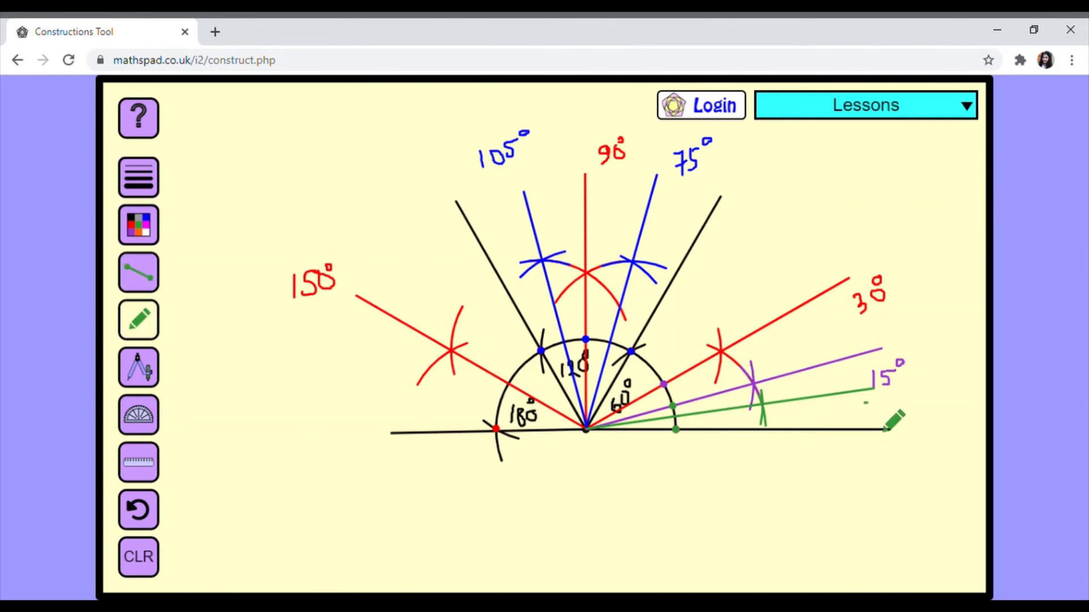
pyautogui.moveTo(865, 401); pyautogui.dragTo(872, 412)
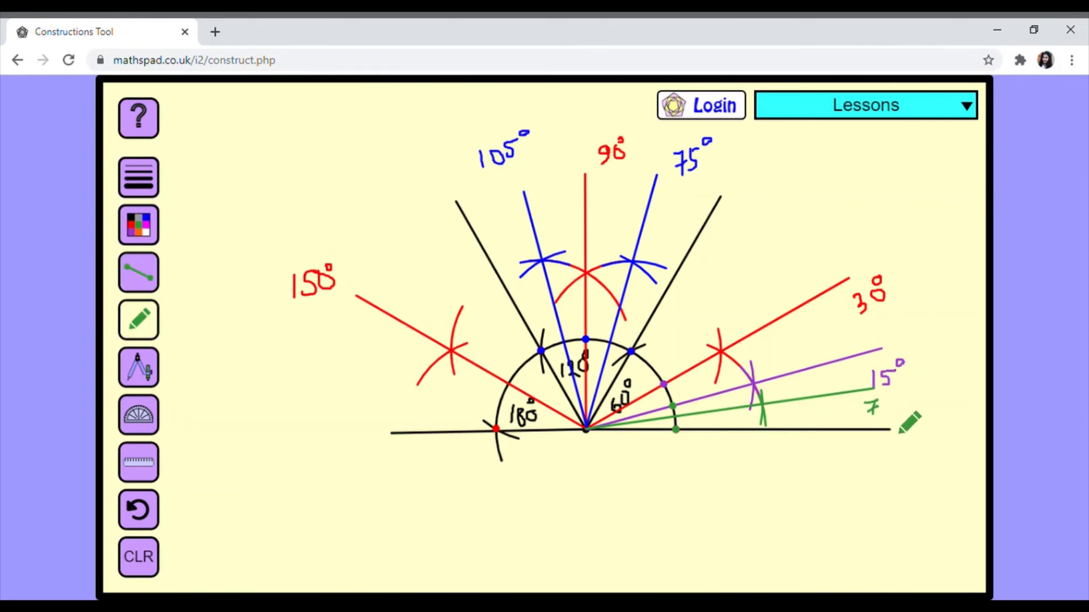
pyautogui.click(883, 406)
pyautogui.moveTo(895, 399)
pyautogui.mouseDown()
pyautogui.moveTo(888, 414)
pyautogui.moveTo(899, 392)
pyautogui.mouseUp()
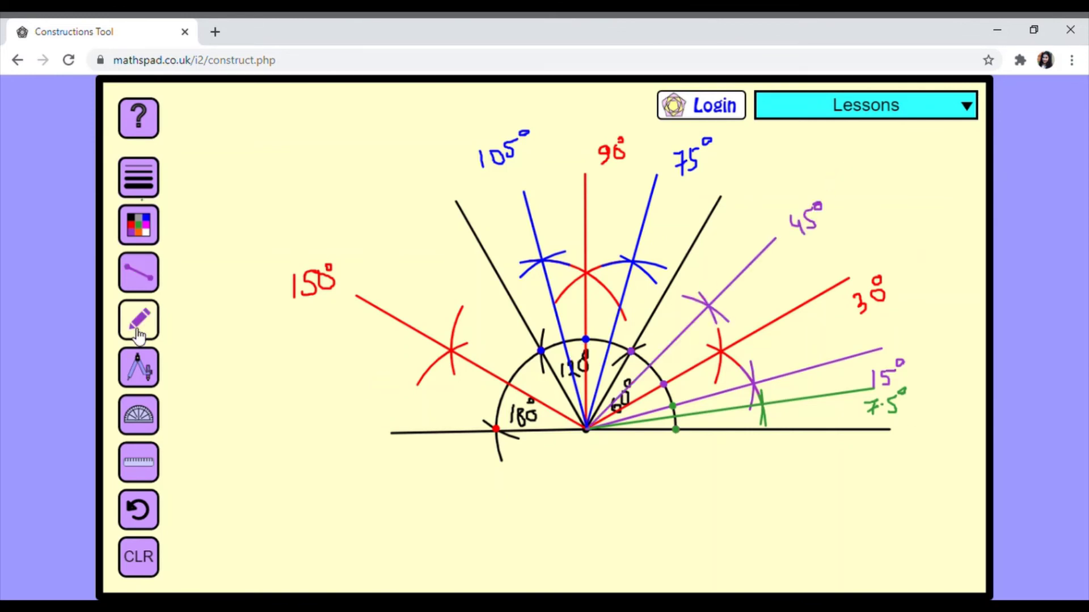
# Draw the purple ray from the vertex between the 120° and 150° lines and write its 135° label.
pyautogui.click(138, 365)
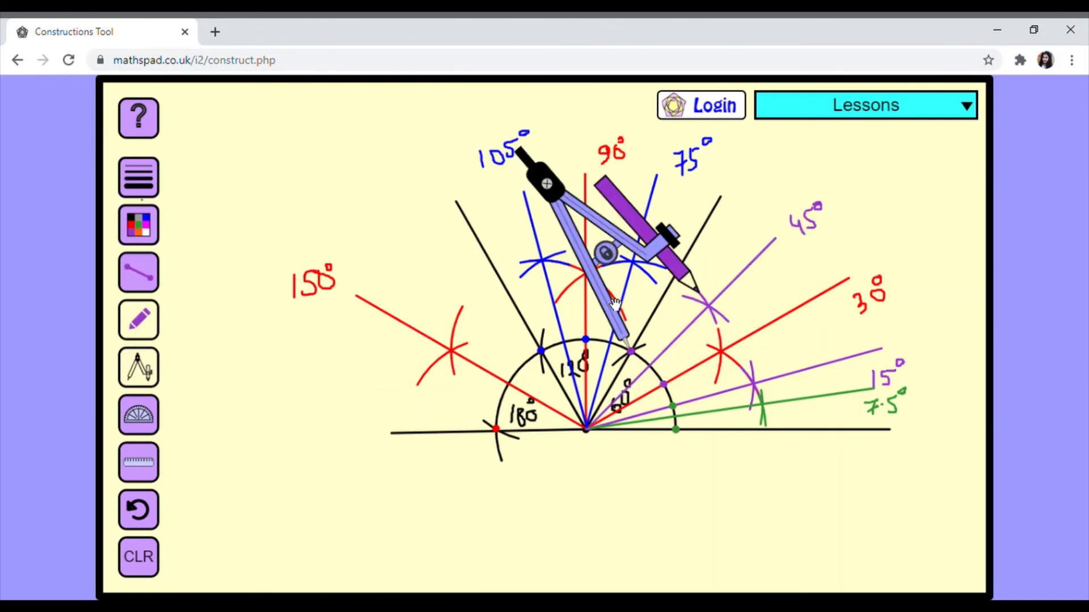
pyautogui.moveTo(590, 227)
pyautogui.mouseDown()
pyautogui.moveTo(511, 230)
pyautogui.moveTo(465, 266)
pyautogui.moveTo(640, 257)
pyautogui.moveTo(612, 176)
pyautogui.moveTo(601, 232)
pyautogui.moveTo(624, 213)
pyautogui.moveTo(683, 280)
pyautogui.mouseUp()
pyautogui.click(138, 366)
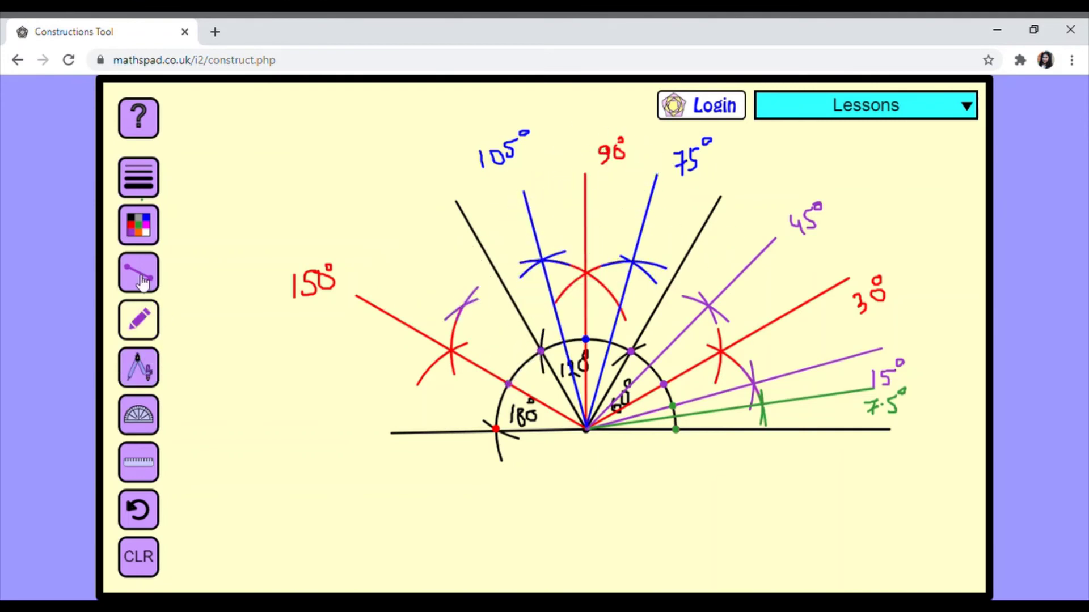
pyautogui.click(138, 272)
pyautogui.moveTo(587, 429); pyautogui.dragTo(462, 307)
pyautogui.click(147, 319)
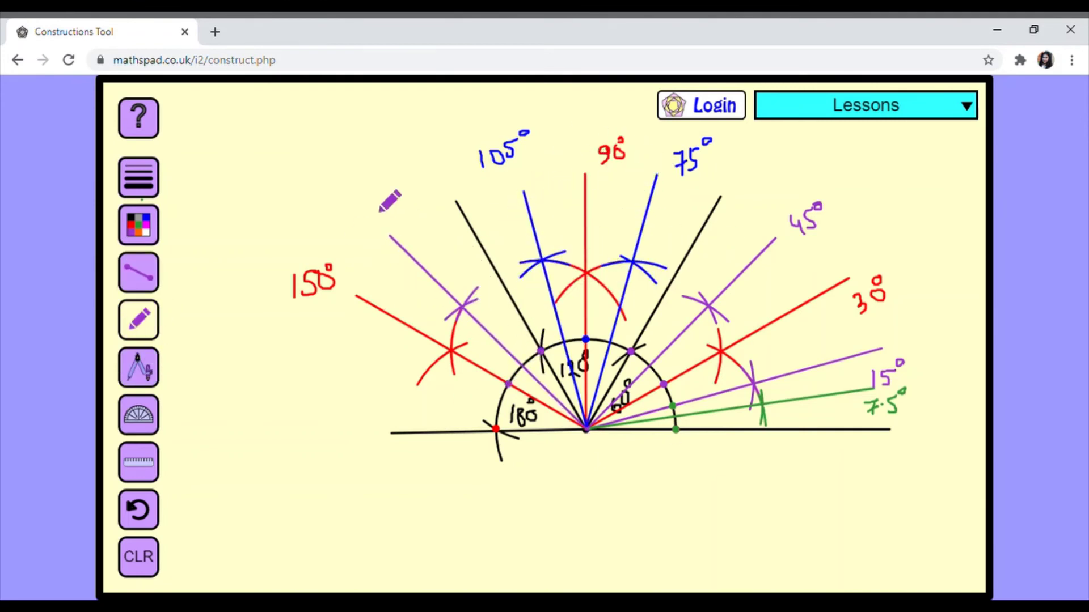
pyautogui.moveTo(376, 217)
pyautogui.mouseDown()
pyautogui.moveTo(376, 233)
pyautogui.moveTo(404, 209)
pyautogui.mouseUp()
pyautogui.click(138, 225)
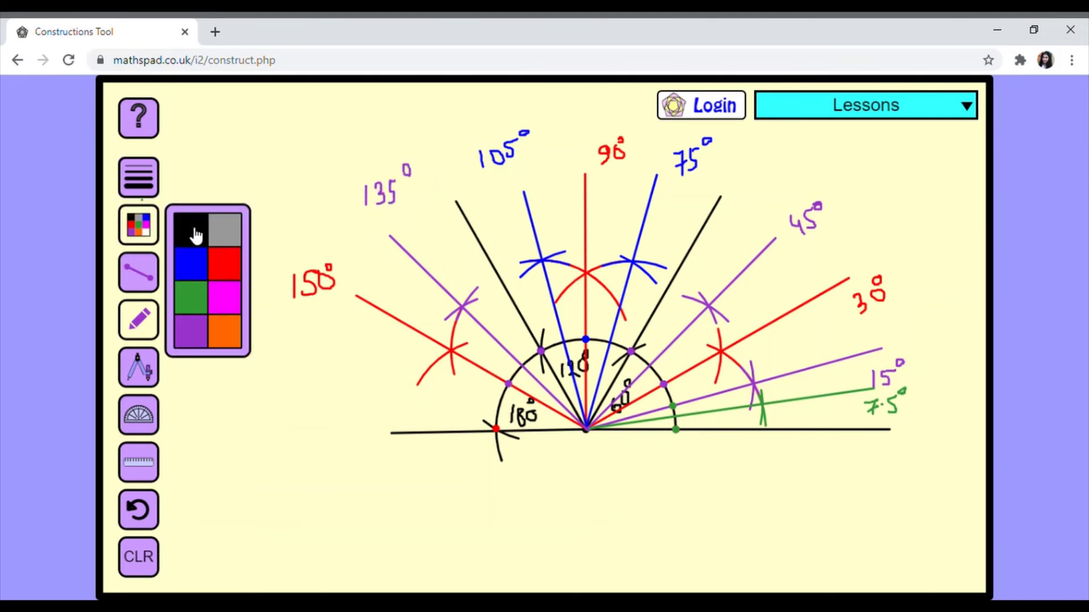